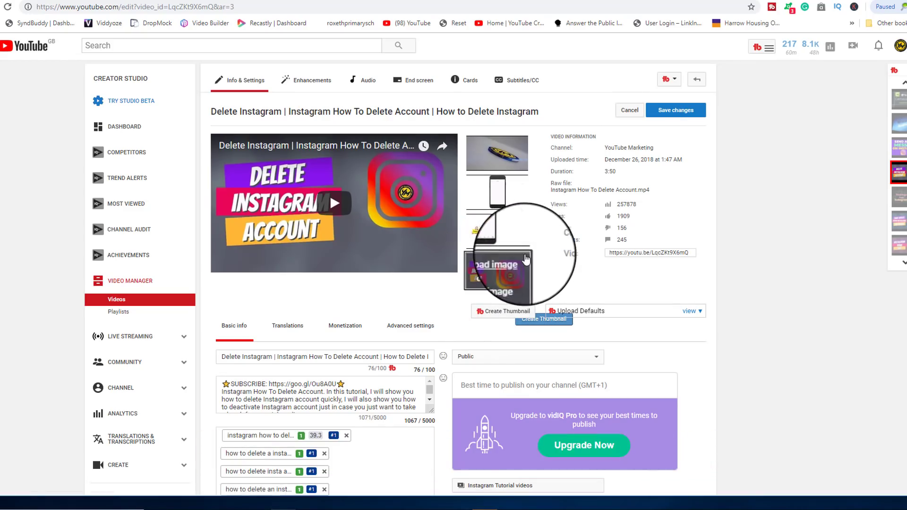
scroll(496, 263, "down", 1)
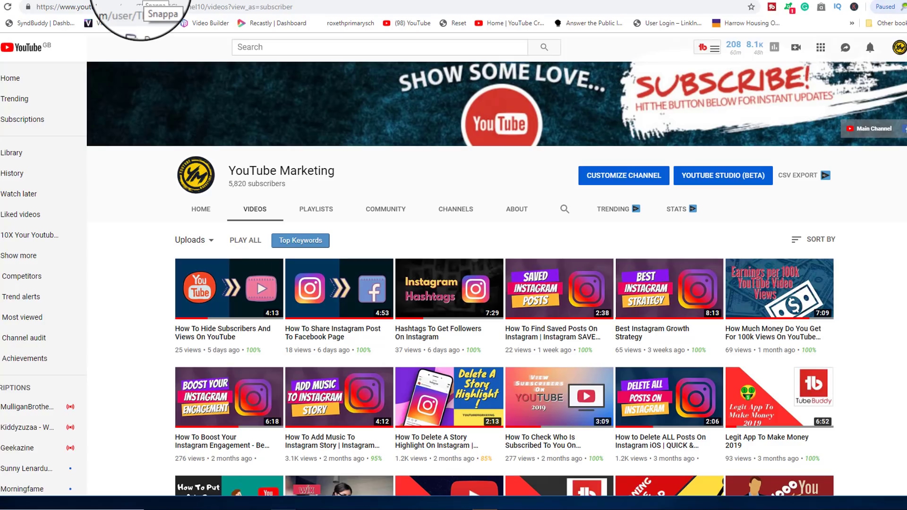
Switch to Snappa's YouTube Thumbnail templates page to browse designs.
left_click(143, 2)
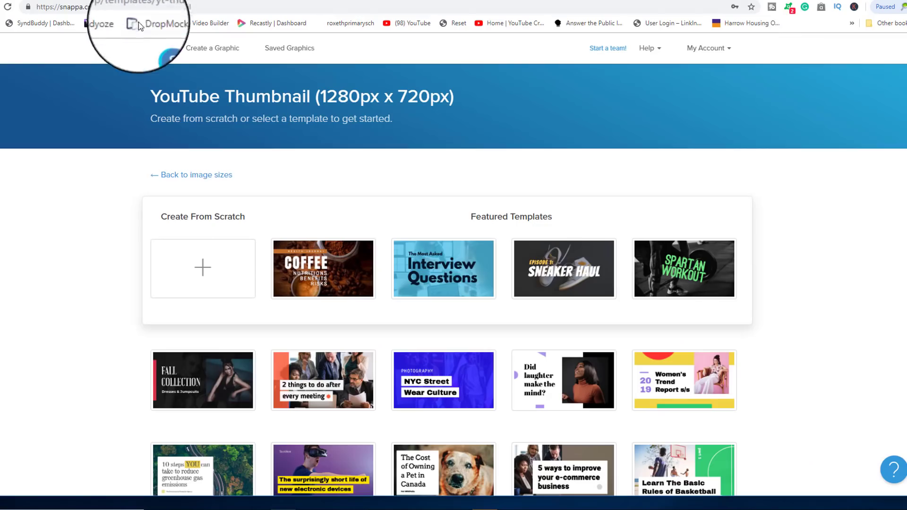
scroll(561, 211, "down", 2)
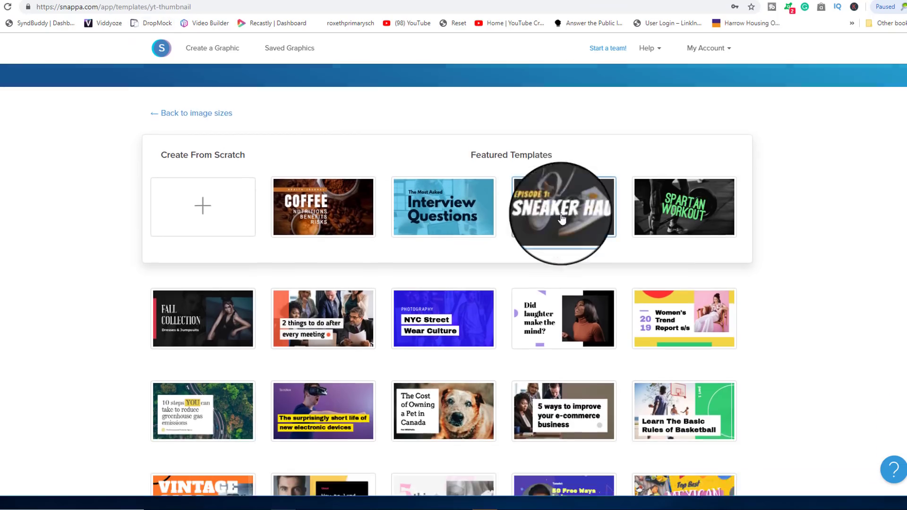
scroll(562, 219, "down", 1)
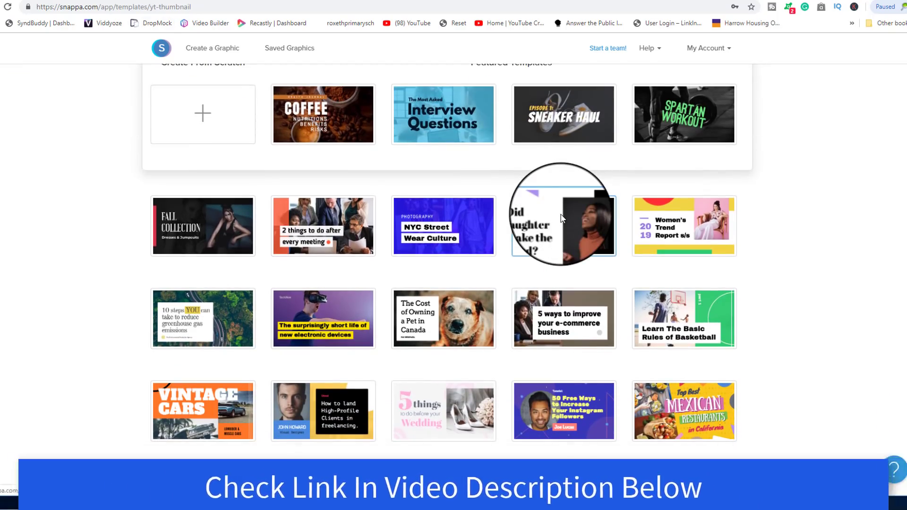
scroll(560, 219, "down", 2)
scroll(560, 220, "down", 1)
scroll(561, 221, "down", 2)
scroll(561, 222, "down", 1)
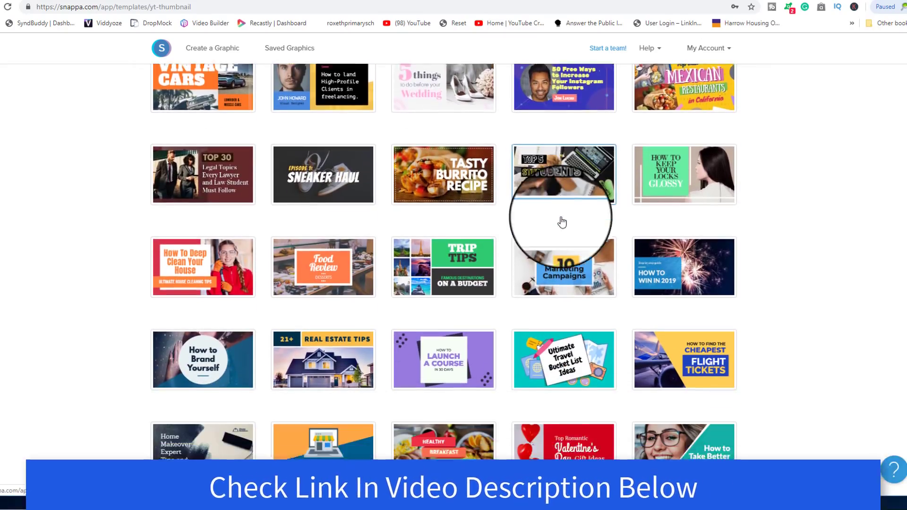
scroll(562, 223, "down", 1)
scroll(562, 222, "down", 2)
scroll(561, 223, "down", 2)
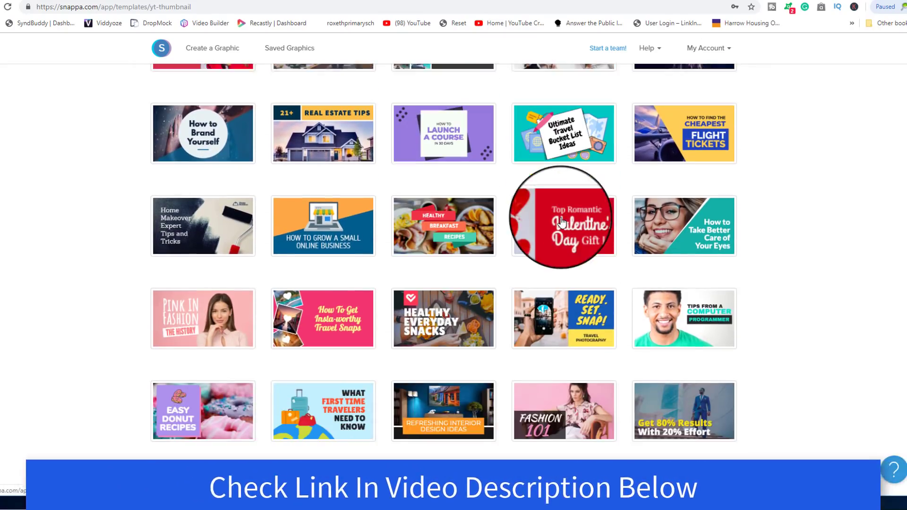
scroll(562, 222, "down", 2)
scroll(561, 222, "down", 2)
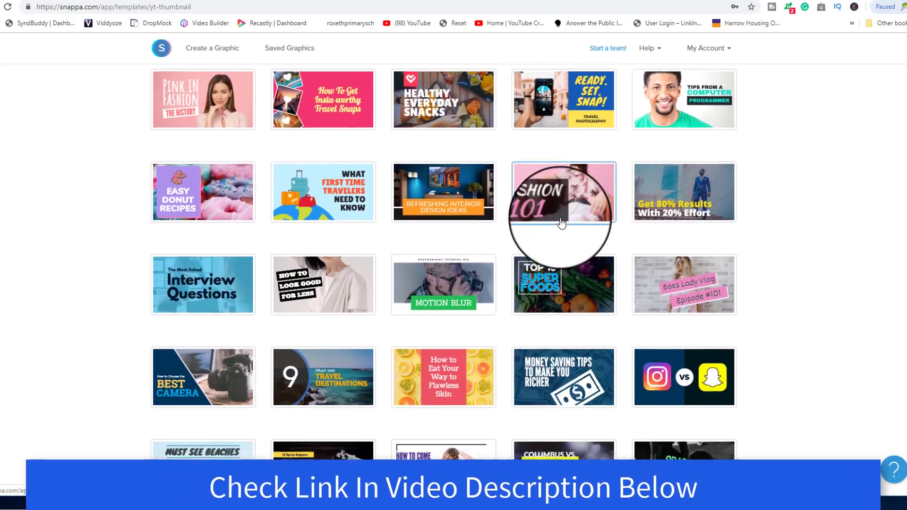
scroll(560, 222, "down", 1)
scroll(562, 223, "down", 1)
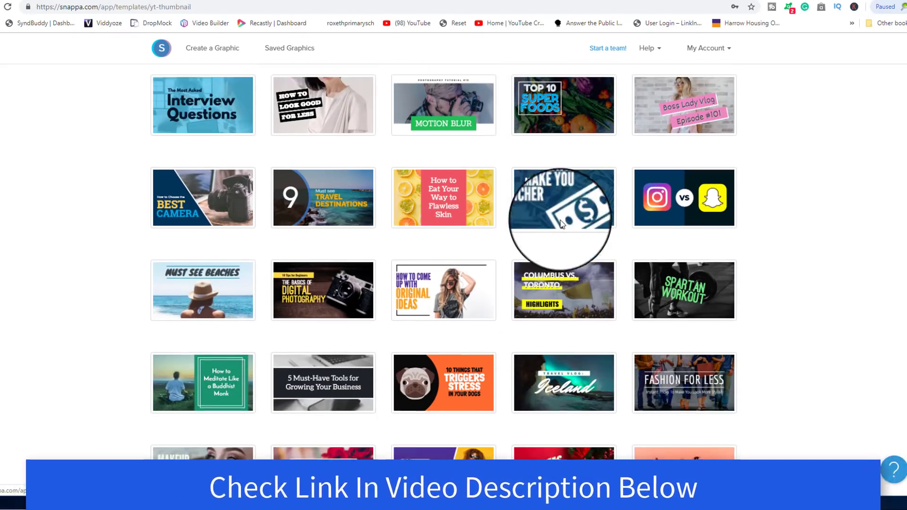
scroll(561, 225, "down", 2)
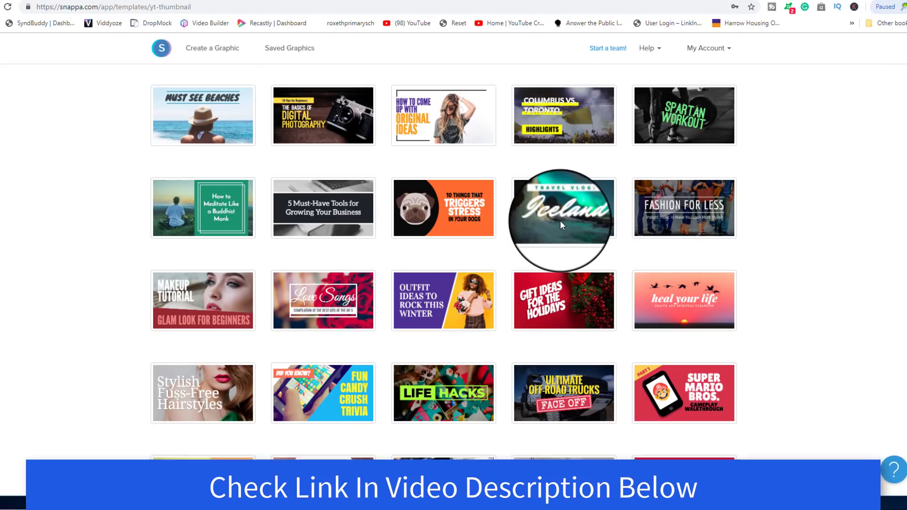
scroll(560, 226, "down", 2)
scroll(560, 228, "down", 2)
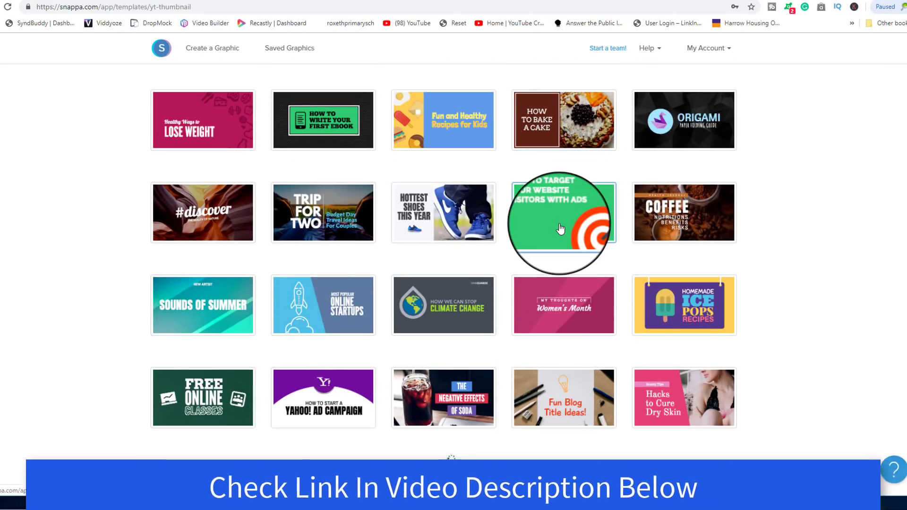
scroll(561, 231, "down", 2)
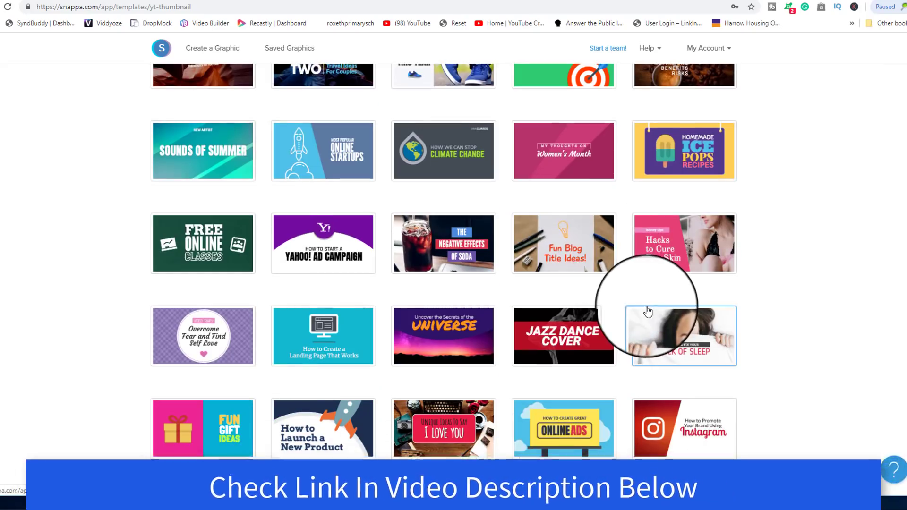
scroll(666, 291, "down", 1)
scroll(647, 312, "down", 2)
scroll(647, 311, "down", 1)
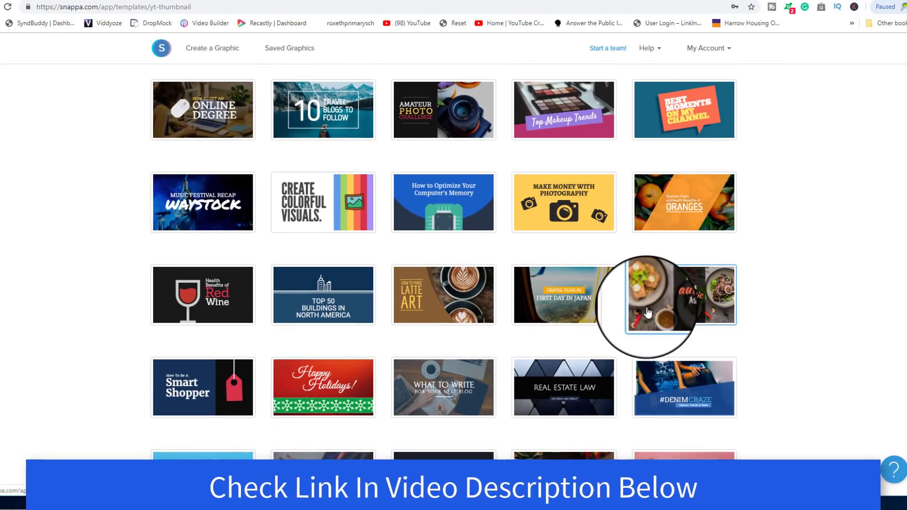
scroll(645, 313, "down", 1)
scroll(645, 313, "down", 1)
scroll(646, 310, "down", 1)
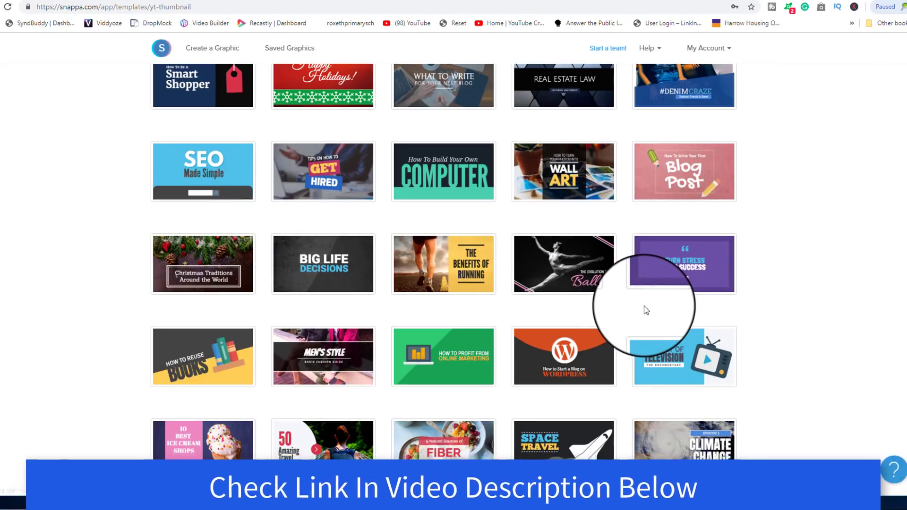
scroll(666, 312, "down", 1)
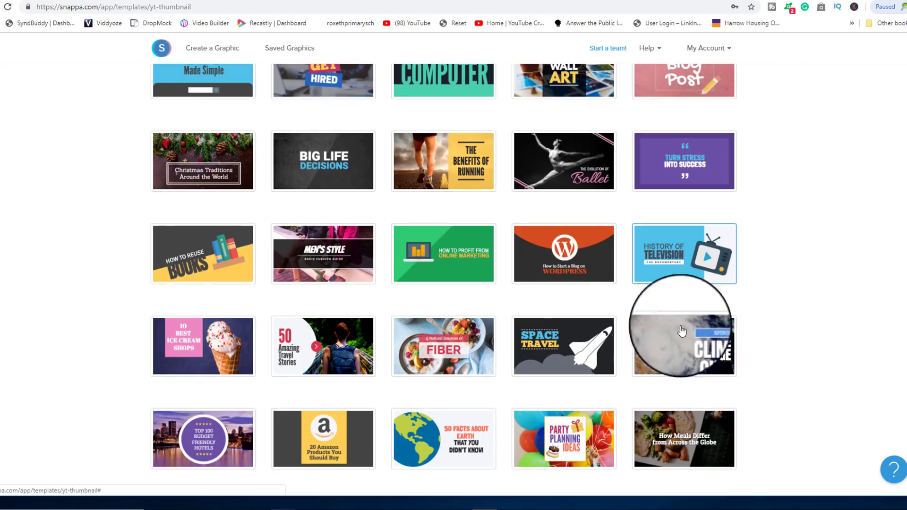
scroll(559, 281, "down", 2)
scroll(621, 307, "down", 2)
scroll(699, 314, "down", 2)
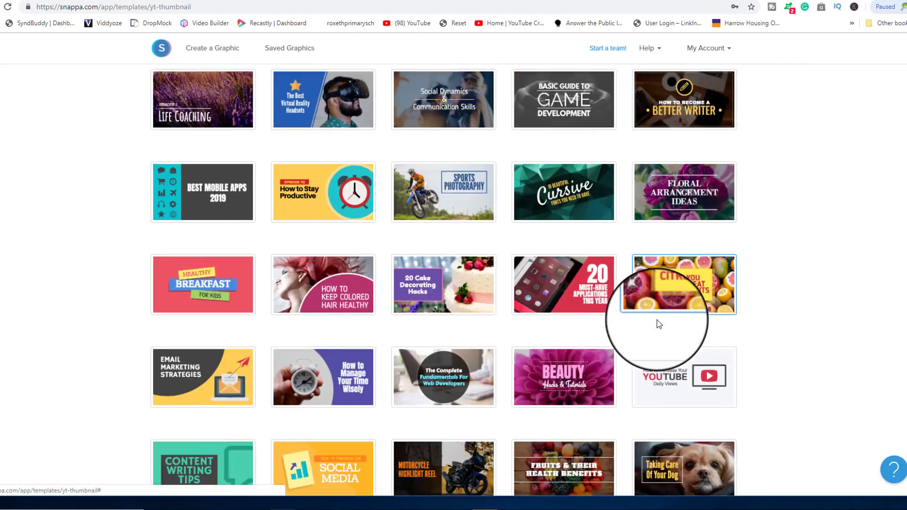
scroll(658, 320, "down", 2)
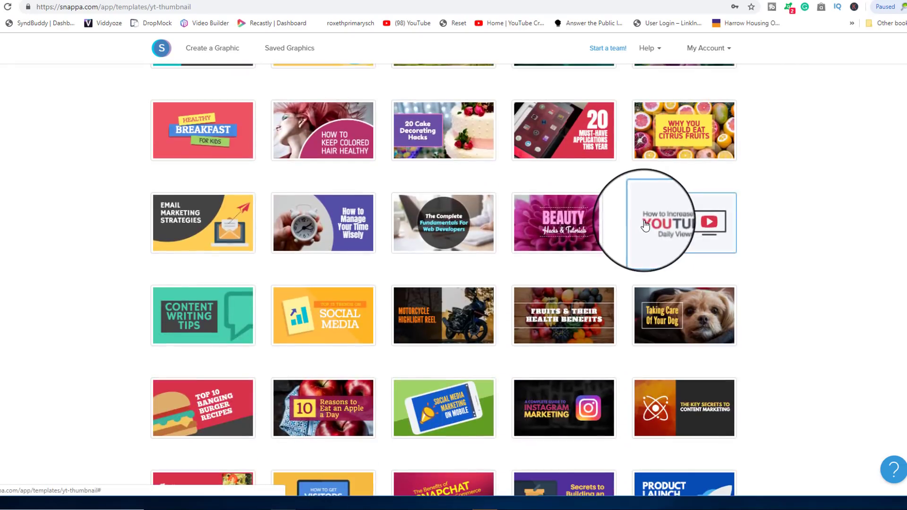
Start editing the YouTube Daily Views template and review its title text lines.
left_click(645, 226)
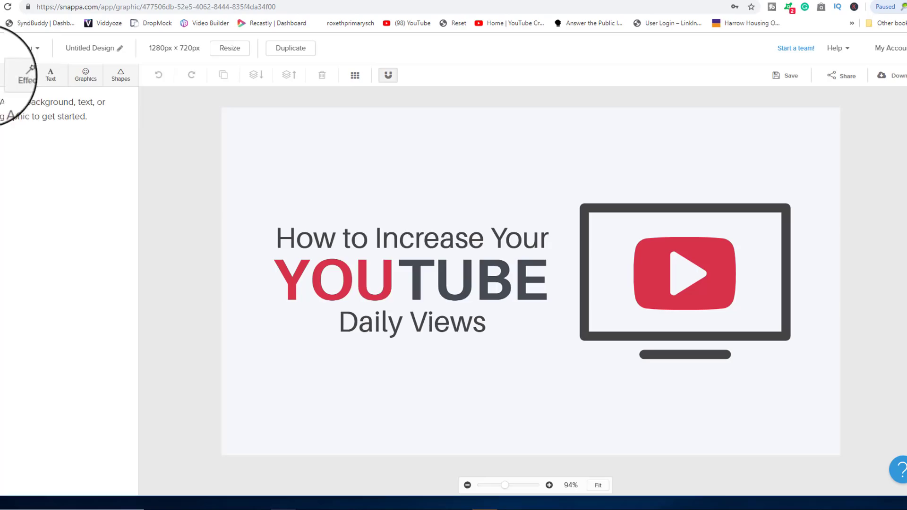
left_click(427, 284)
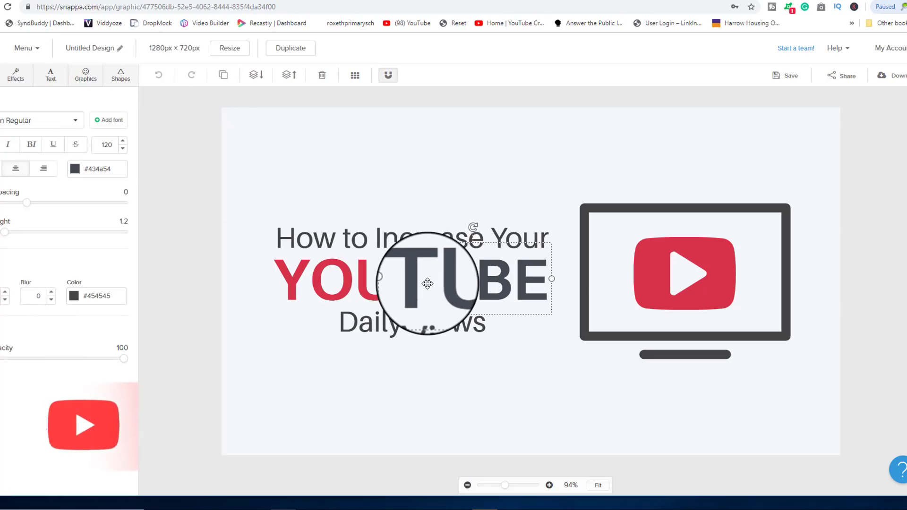
left_click(325, 238)
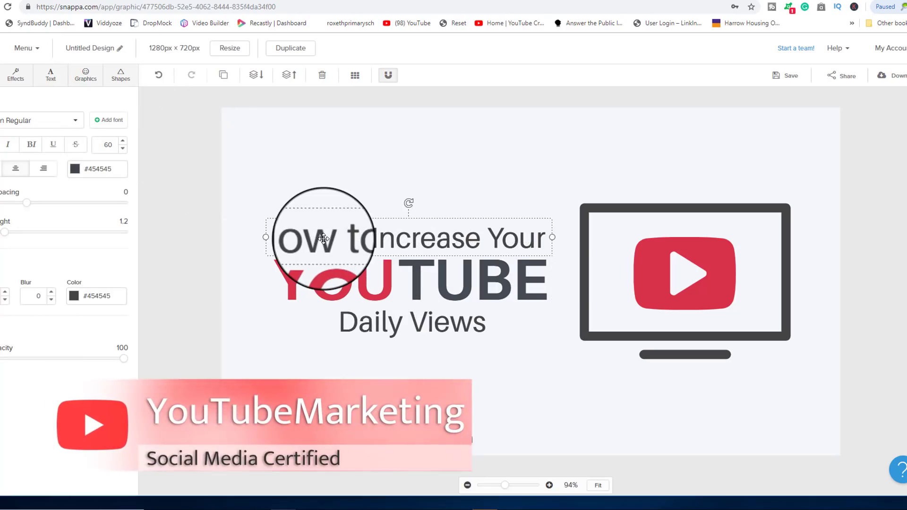
left_click(459, 303)
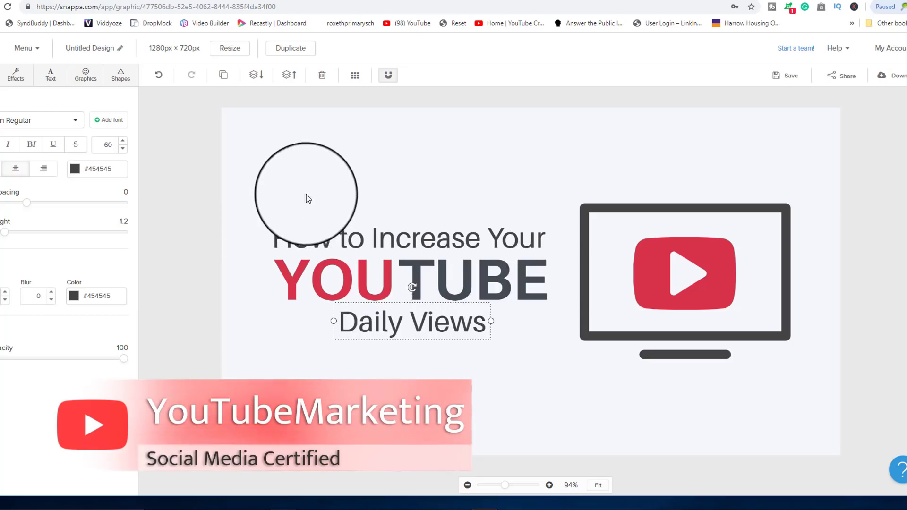
left_click(327, 187)
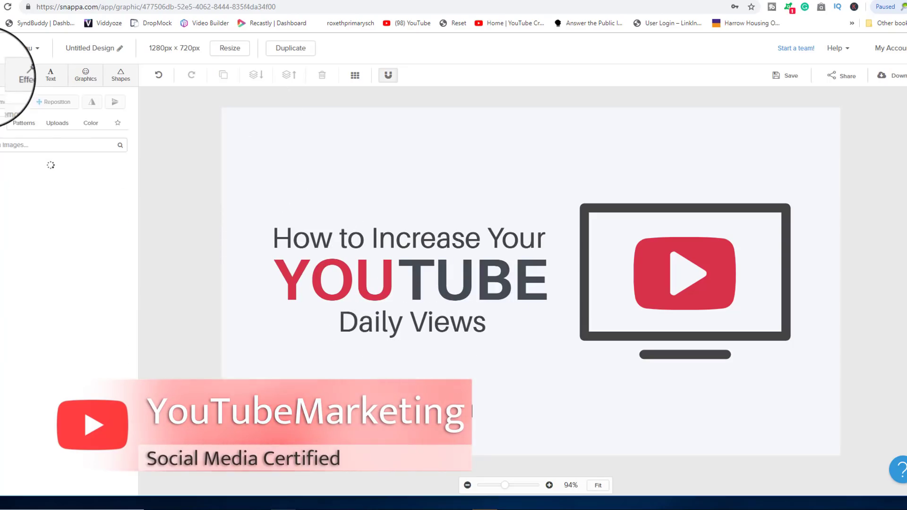
Search the photo library for 'youtube' and set the hand-holding-phone photo as background.
left_click(44, 146)
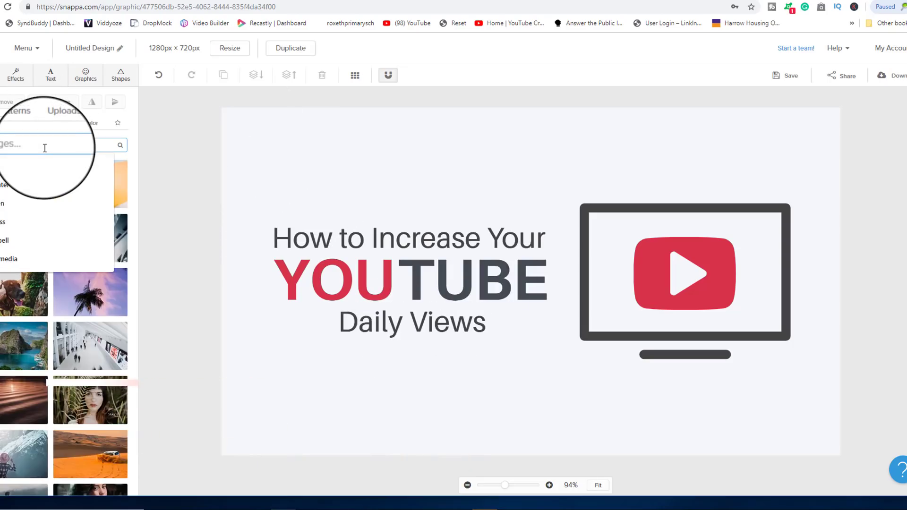
type("y")
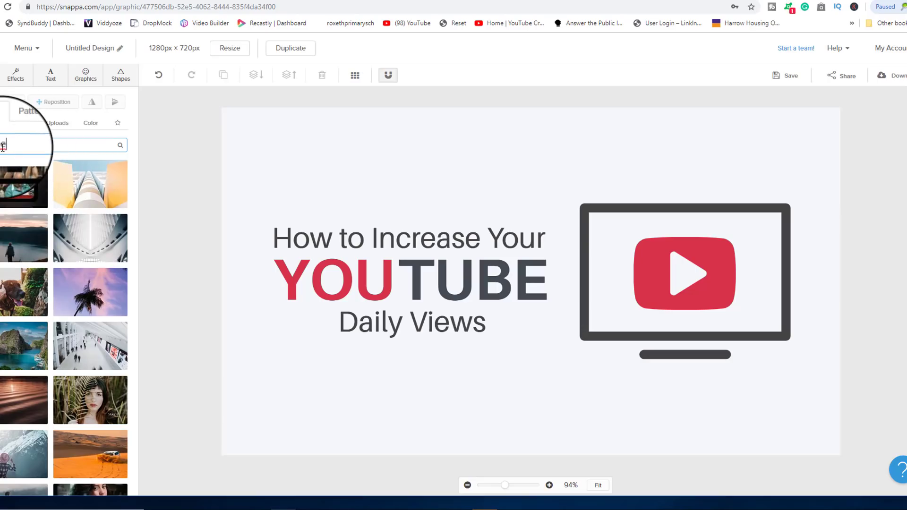
key("Return")
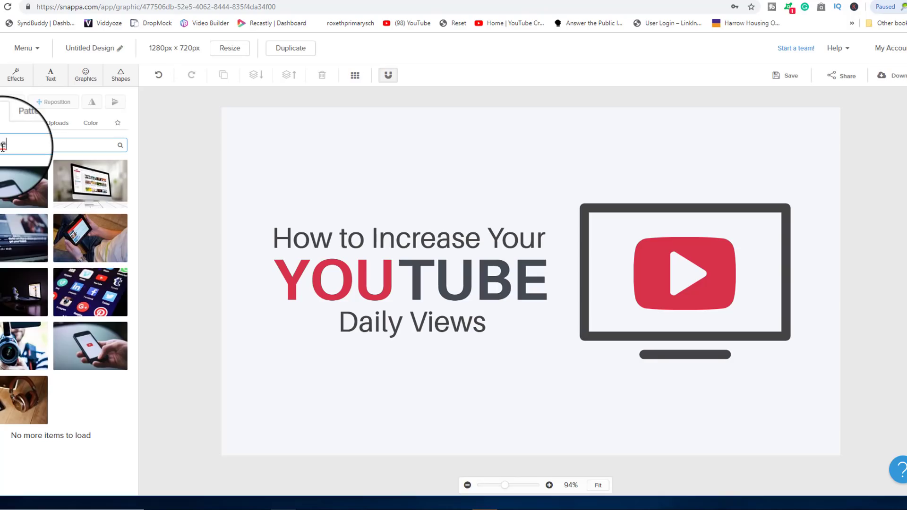
left_click(7, 181)
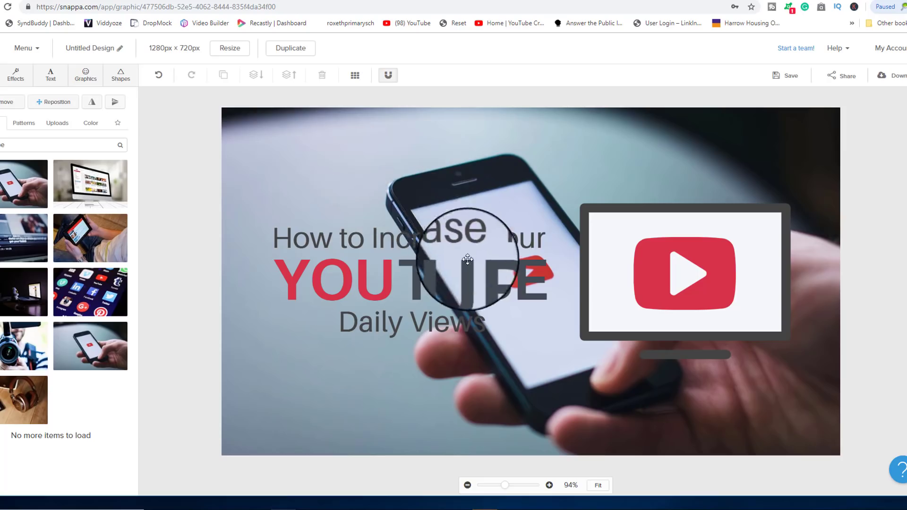
Rewrite the top title line as 'How to get more views' and move it slightly higher.
left_click(453, 239)
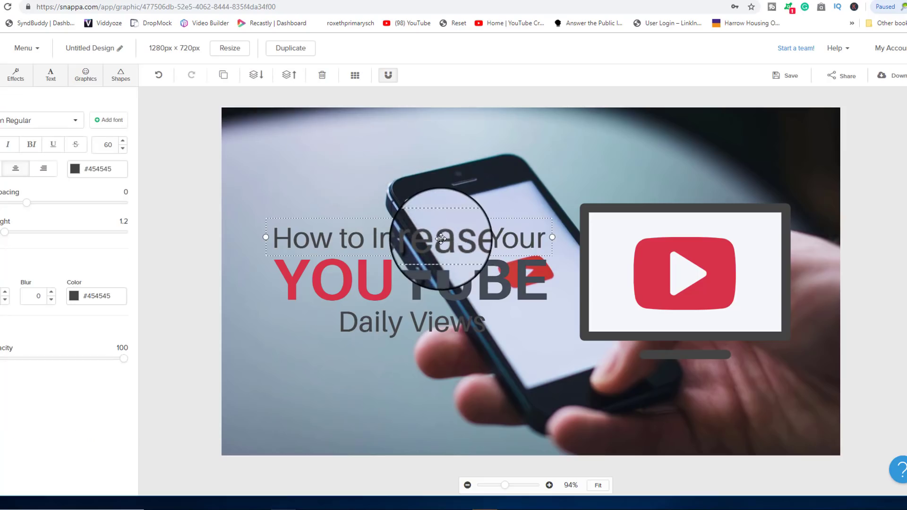
double_click(441, 239)
type("How to g")
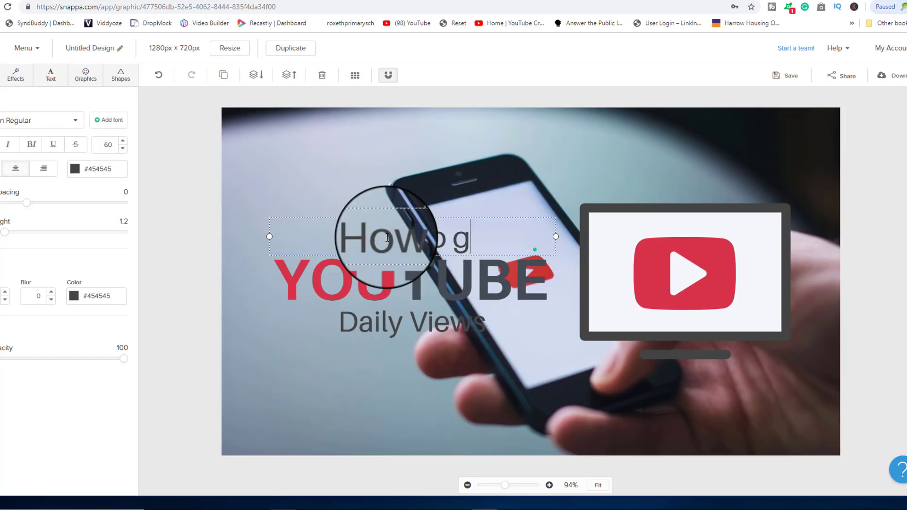
type("et more vi")
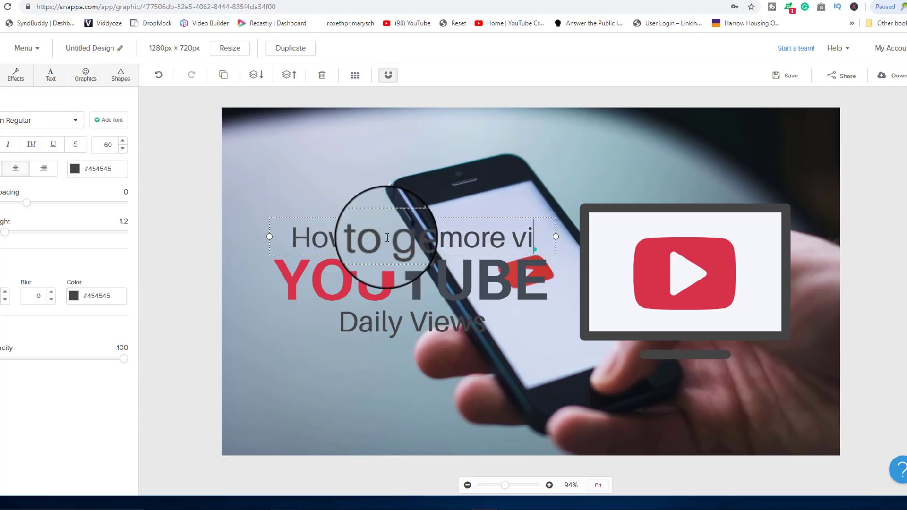
type("ews")
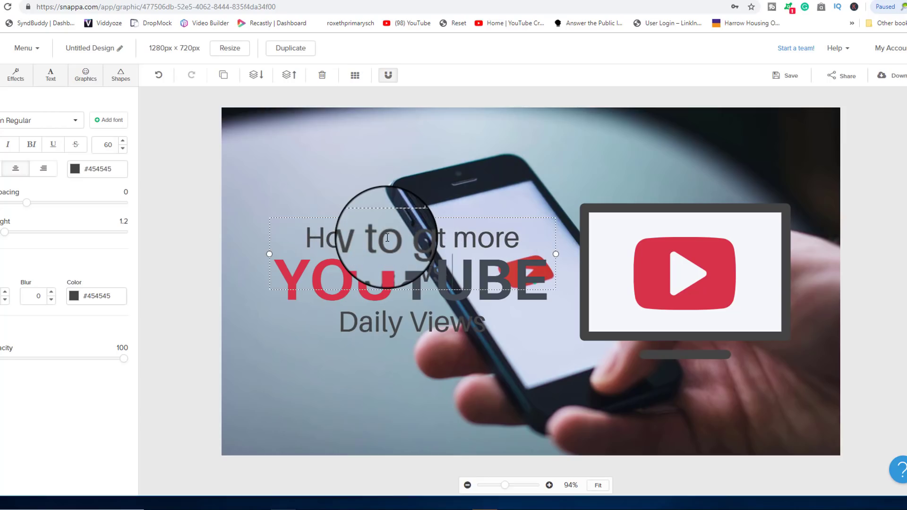
left_click(476, 182)
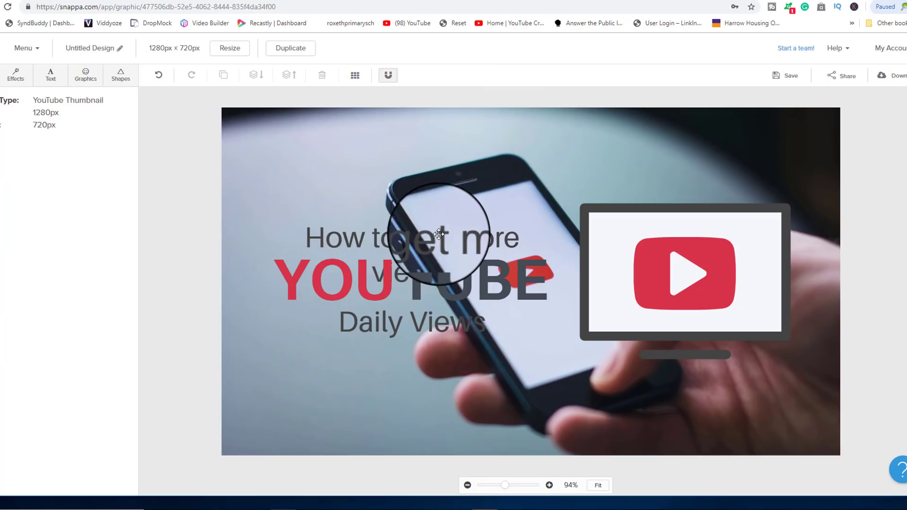
left_click_drag(440, 229, 440, 187)
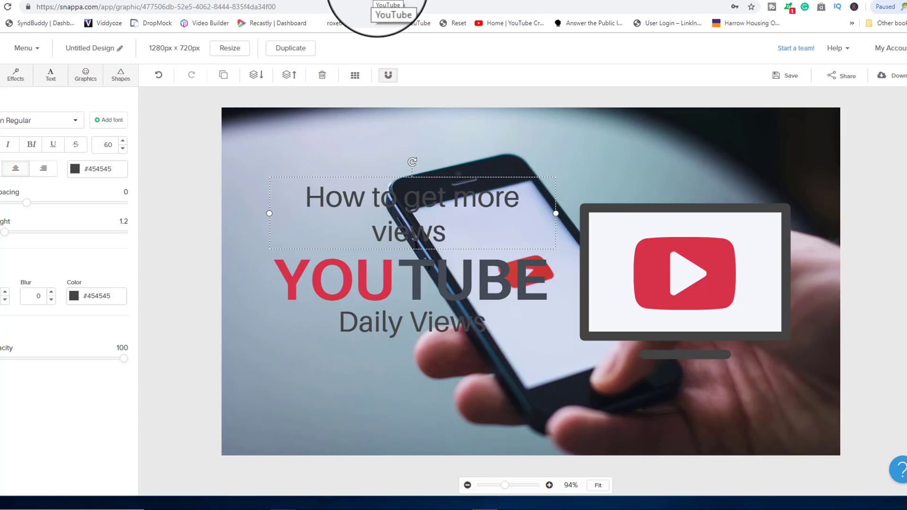
Return to the Delete Instagram video's edit page and save its updated settings.
left_click(387, 4)
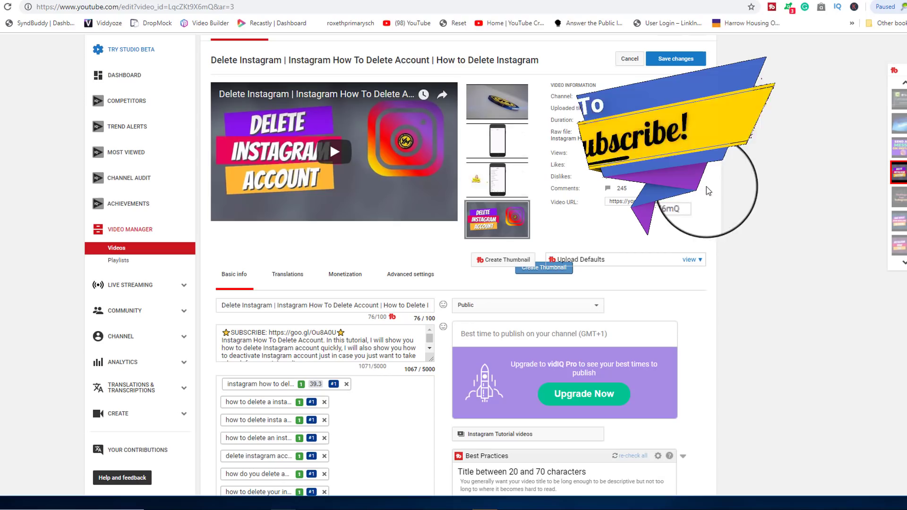
left_click(130, 6)
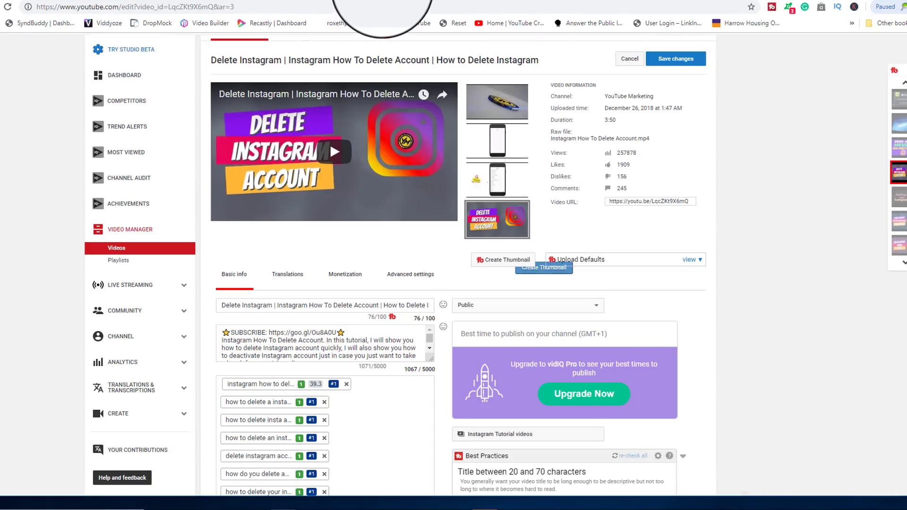
left_click(383, 4)
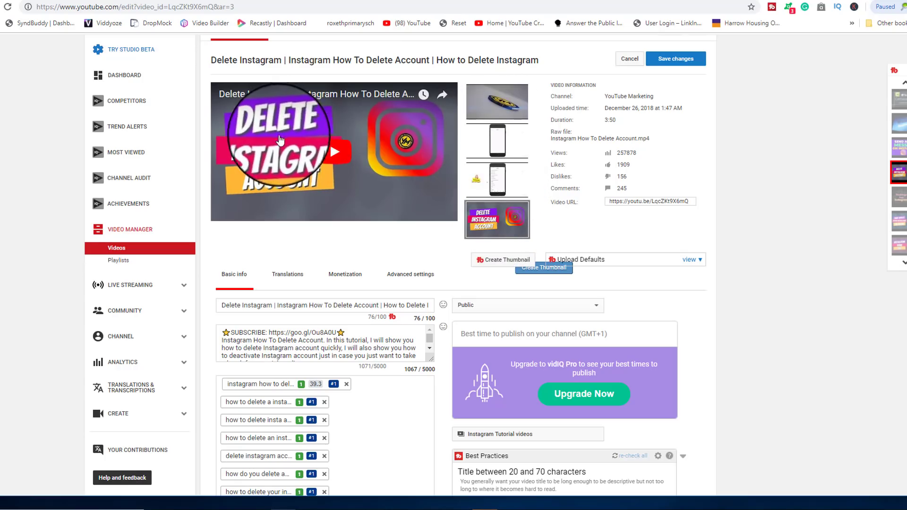
scroll(443, 295, "up", 1)
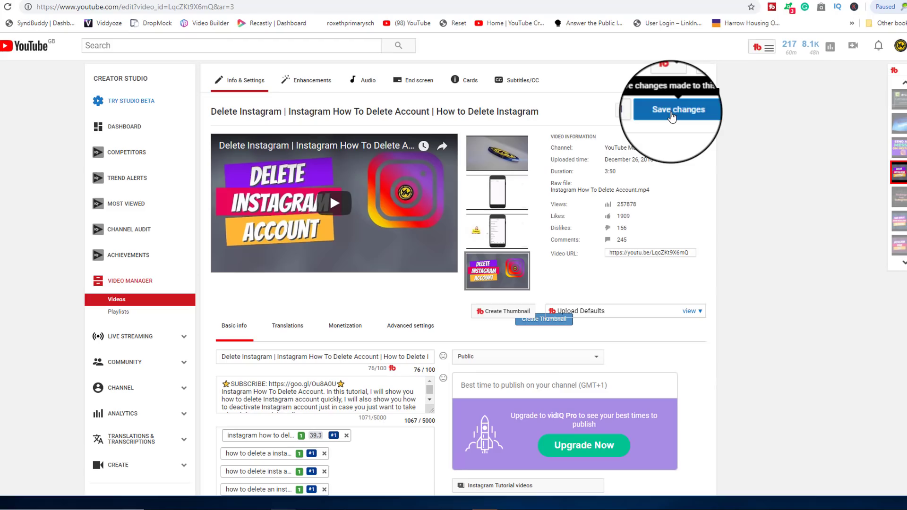
left_click(672, 113)
scroll(662, 203, "down", 3)
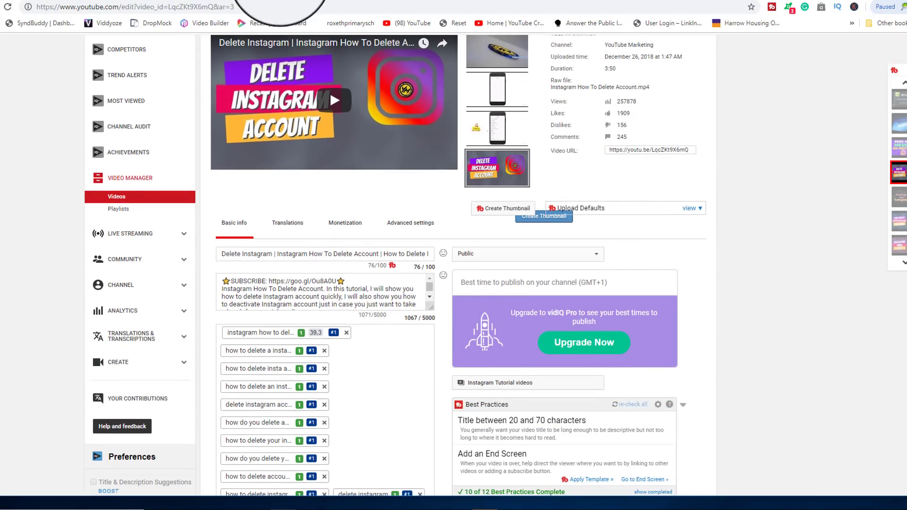
left_click(283, 7)
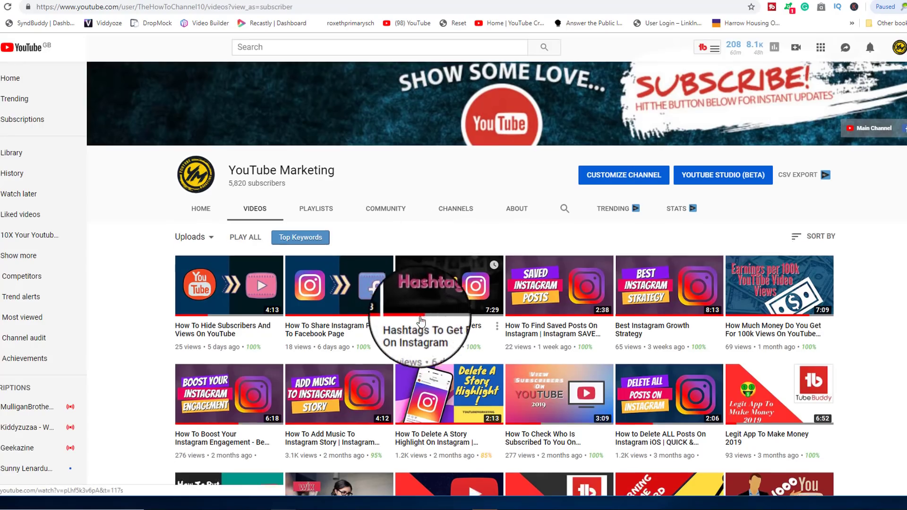
scroll(434, 301, "down", 5)
scroll(439, 305, "up", 4)
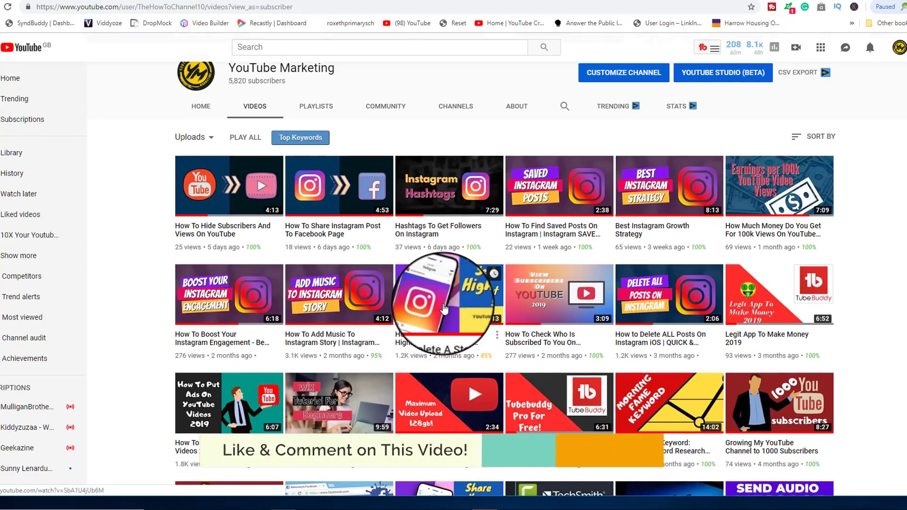
left_click(413, 23)
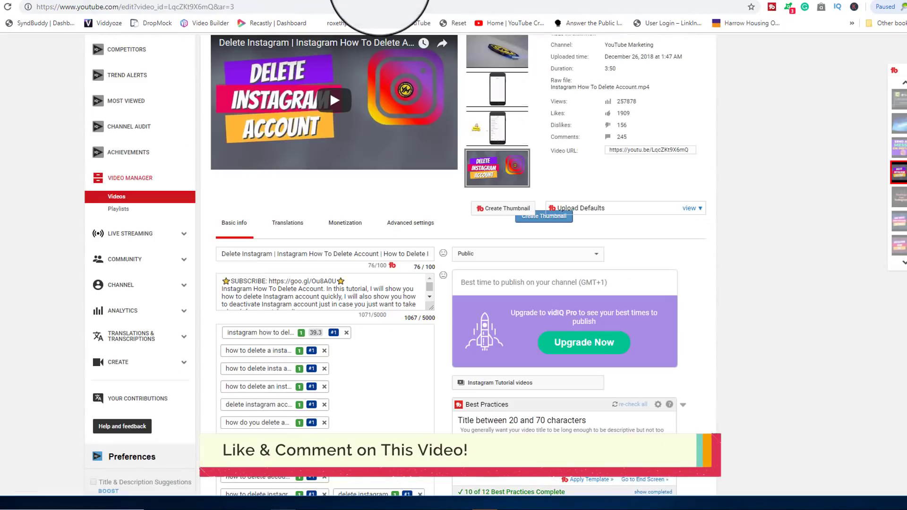
scroll(628, 151, "up", 2)
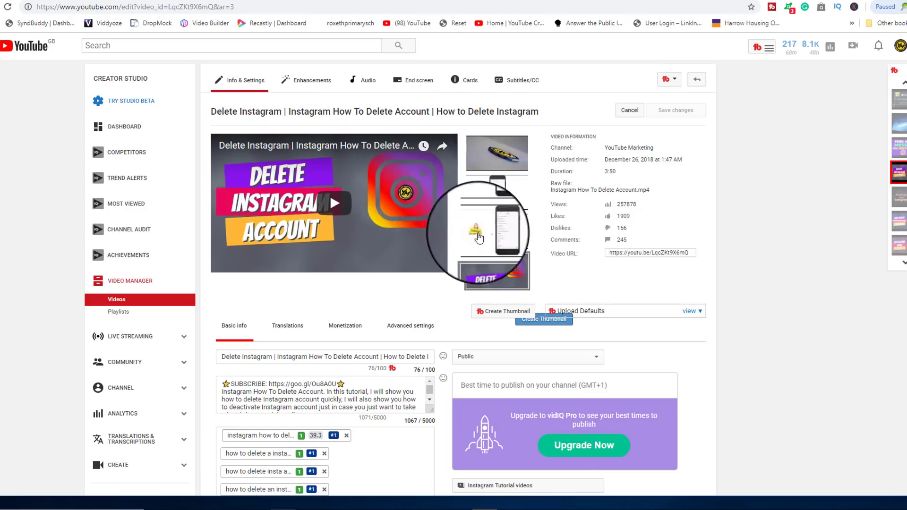
mouse_move(495, 270)
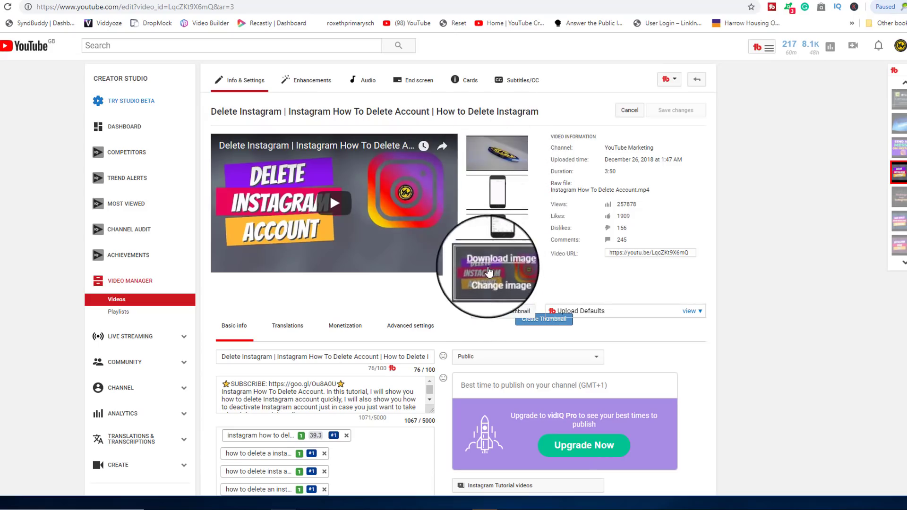
mouse_move(497, 168)
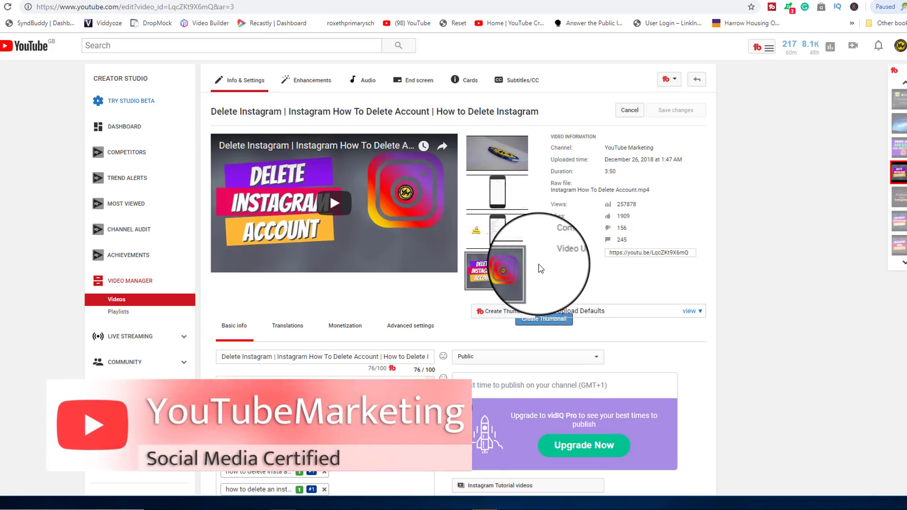
scroll(539, 268, "down", 1)
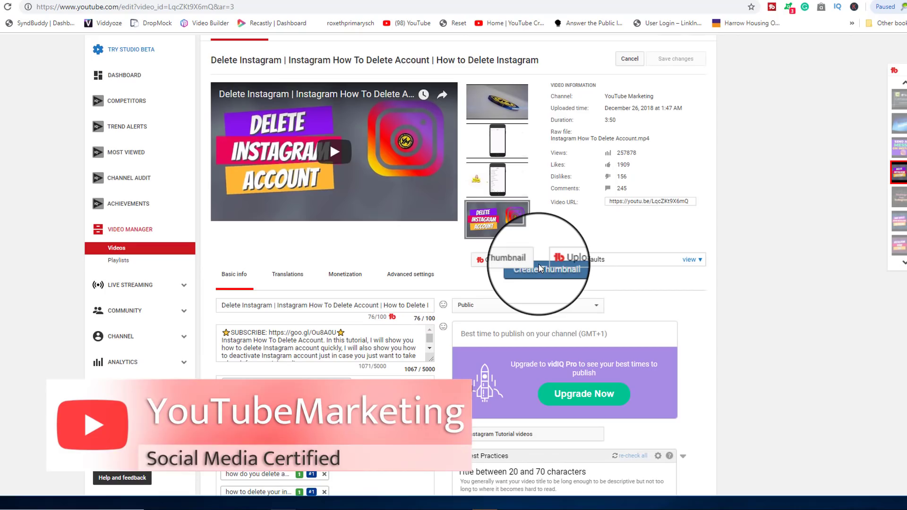
scroll(539, 268, "down", 1)
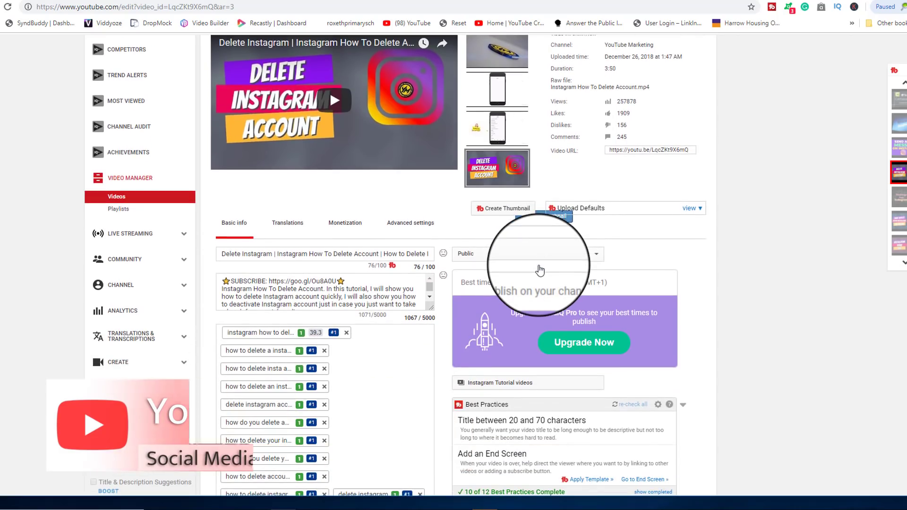